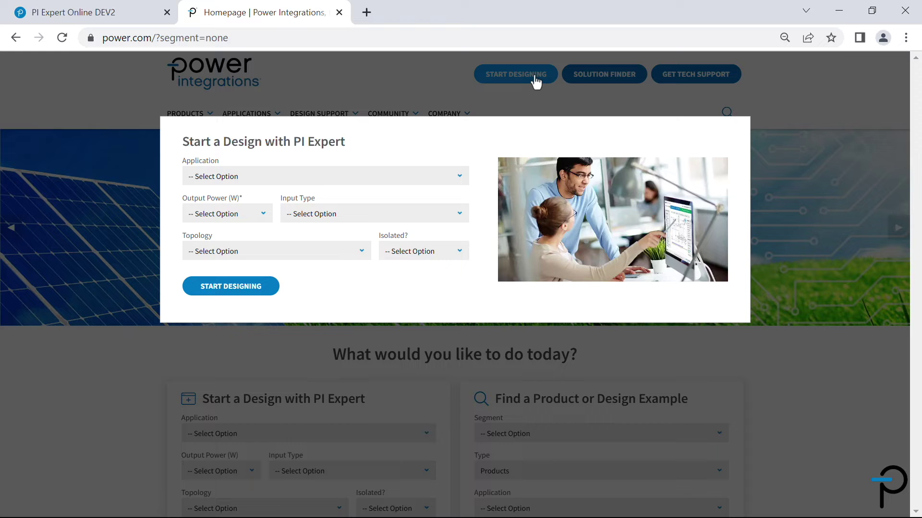
Launch PI Expert Online's new-design product portfolio from the Power Integrations homepage
left_click(276, 286)
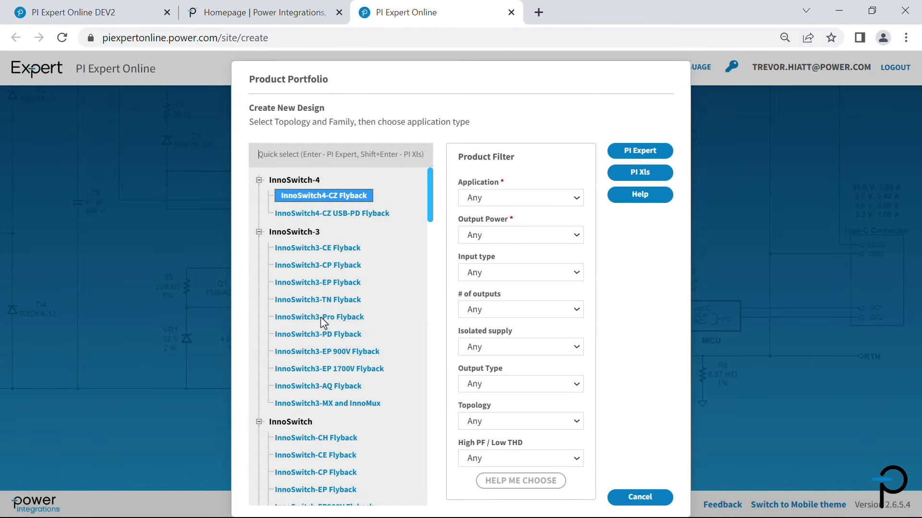
Pick the InnoSwitch3-Pro Flyback family and launch the PI Expert new design wizard
left_click(321, 318)
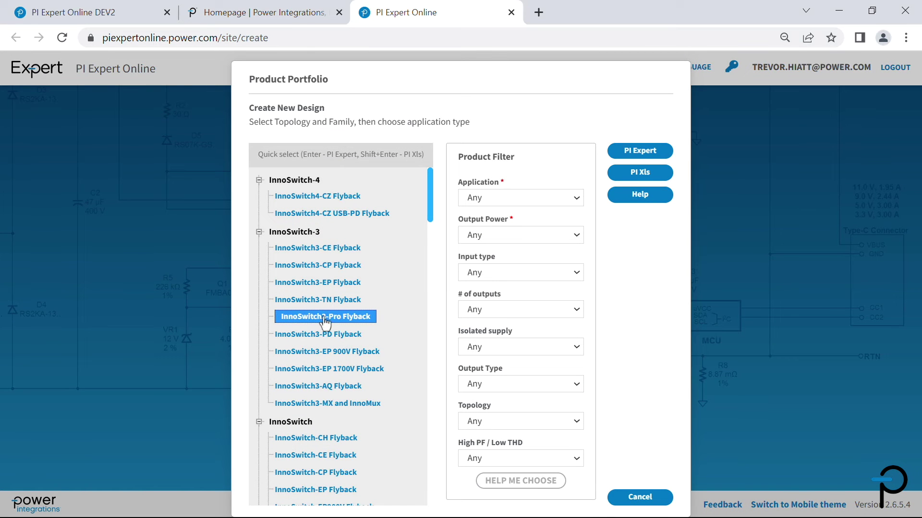
left_click(661, 150)
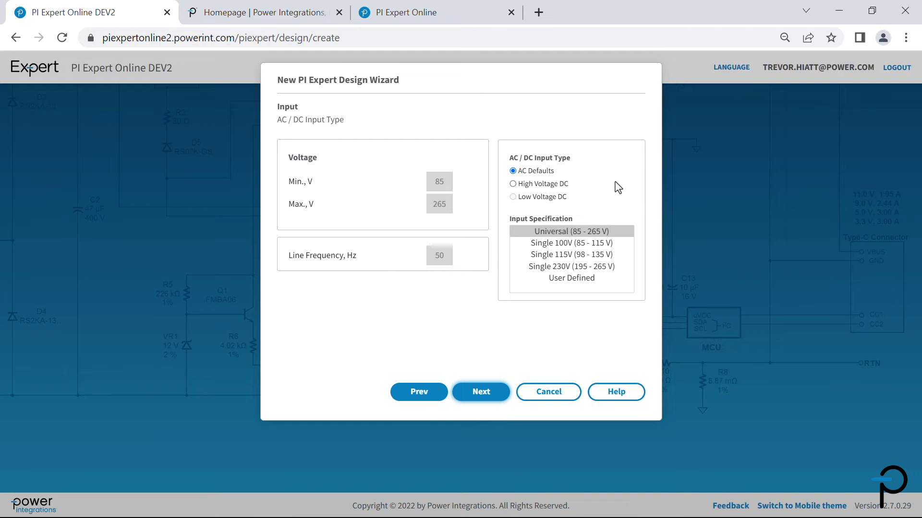
Keep default inputs and outputs, choose a Planar flyback transformer, and finish the wizard
left_click(465, 397)
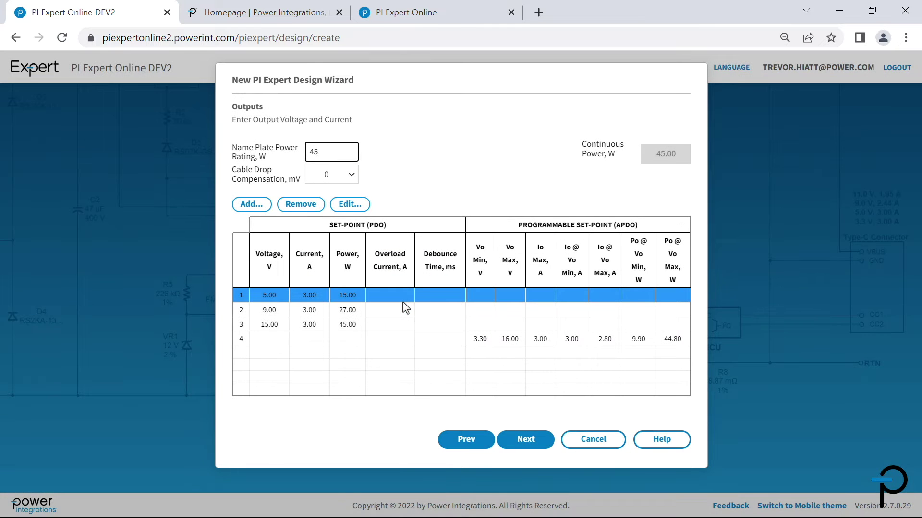
left_click(515, 440)
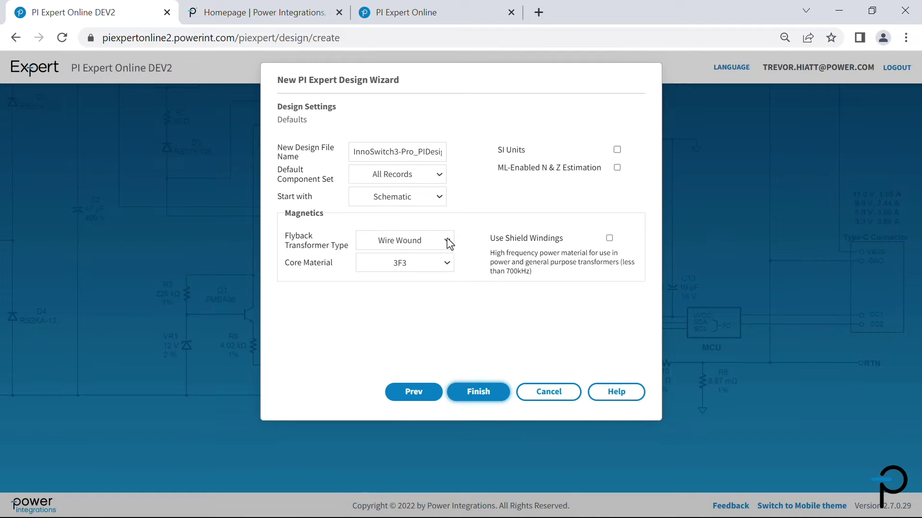
left_click(448, 242)
left_click(411, 264)
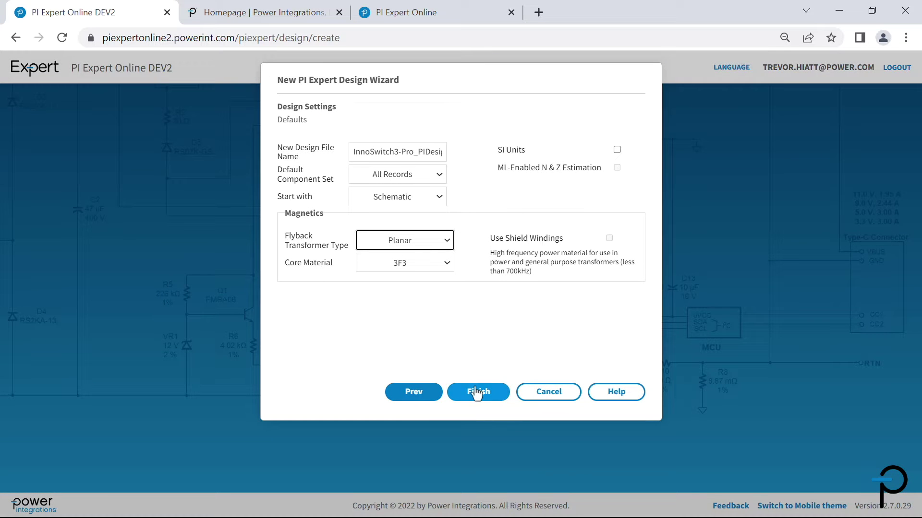
left_click(478, 392)
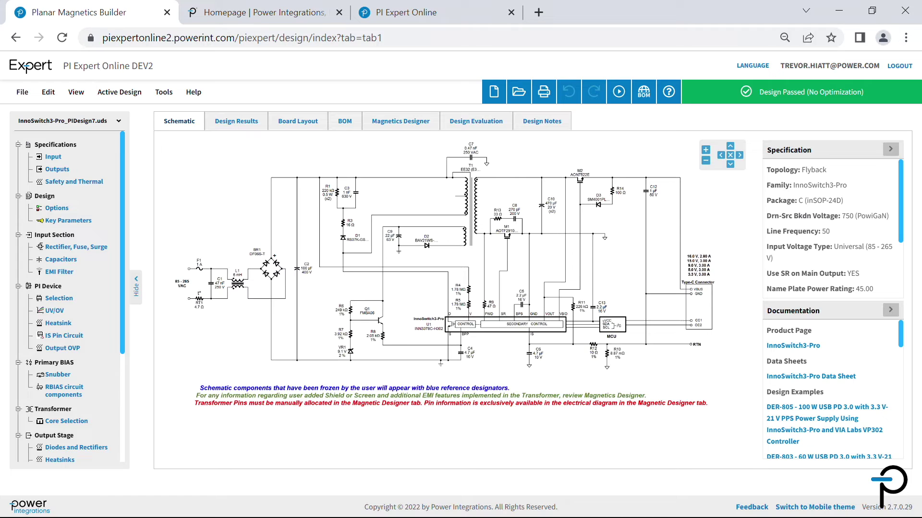
In Magnetics Designer, inspect the orange, blue secondary, green and top primary winding layers
left_click(401, 121)
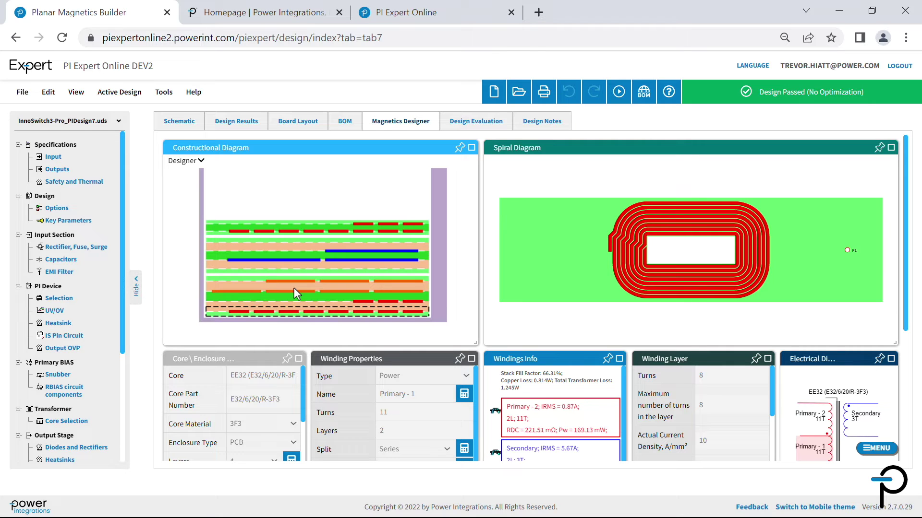
left_click(306, 292)
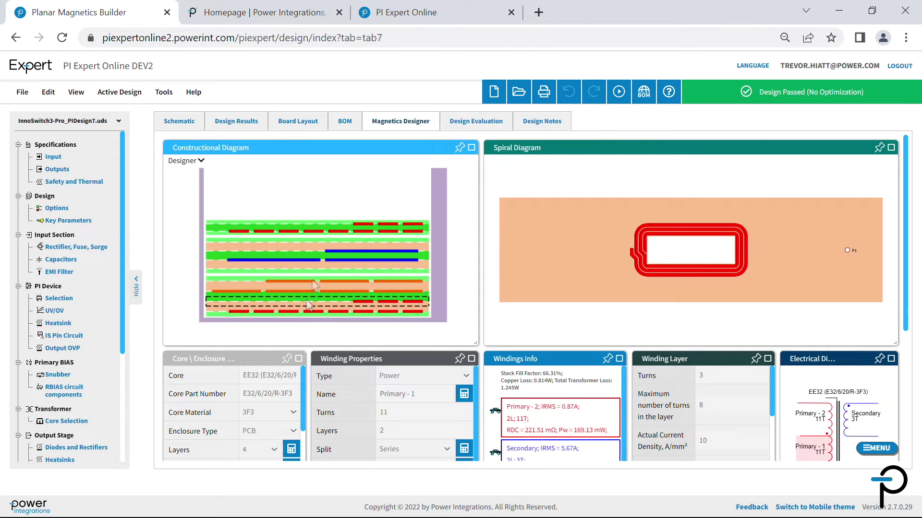
left_click(314, 263)
left_click(321, 248)
left_click(324, 229)
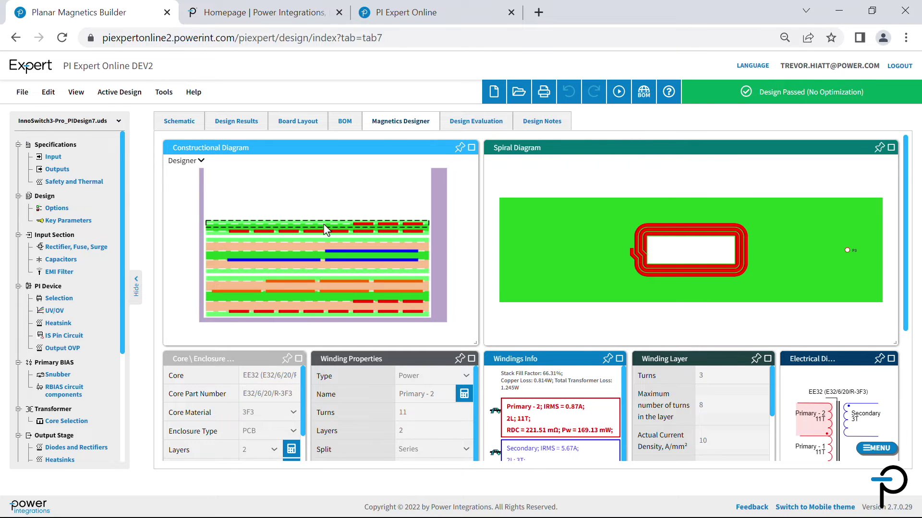
scroll(644, 358, "down", 2)
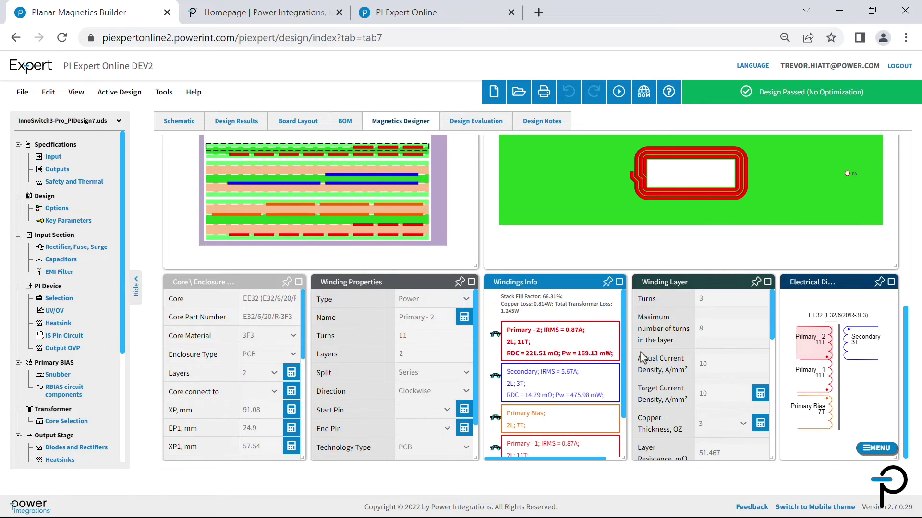
Set the transformer PCB to 4 layers
left_click(292, 373)
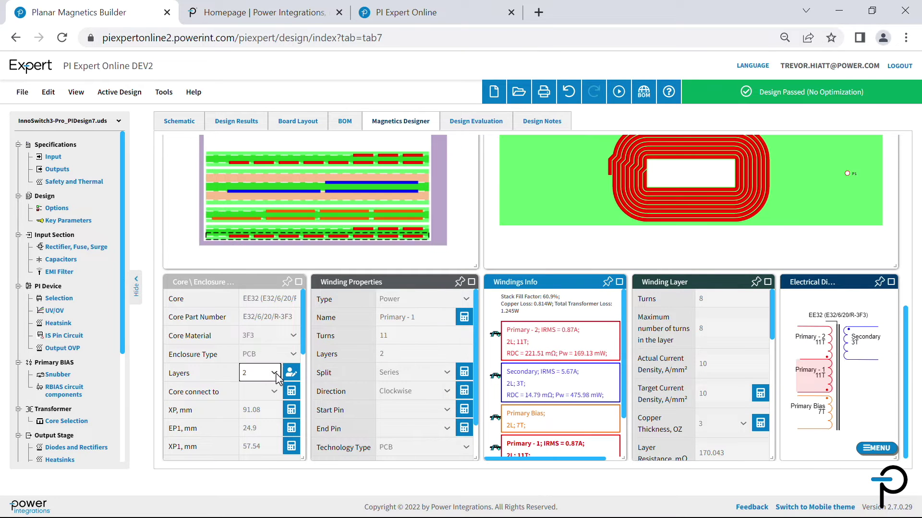
scroll(276, 375, "up", 2)
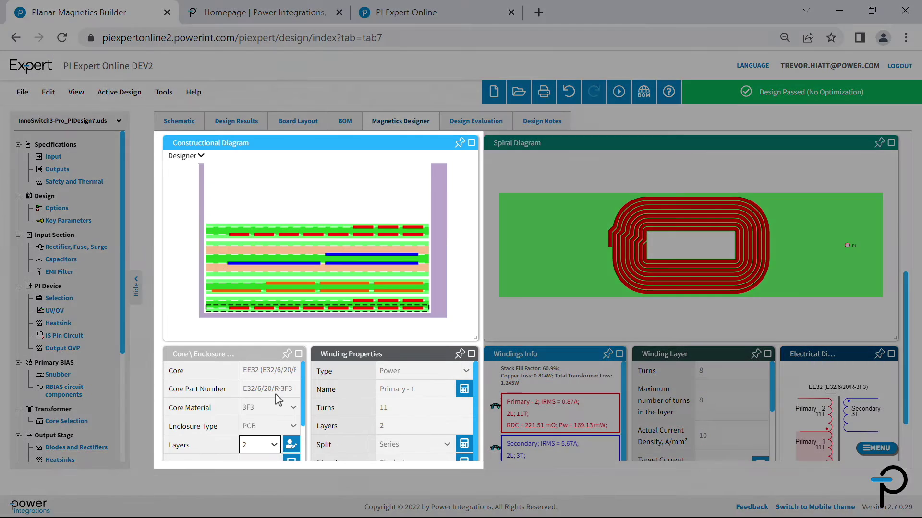
left_click(274, 445)
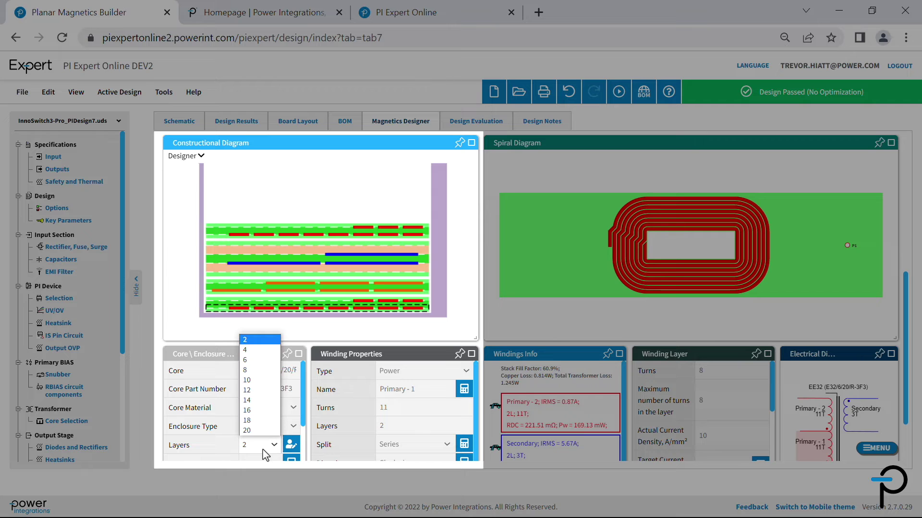
left_click(262, 350)
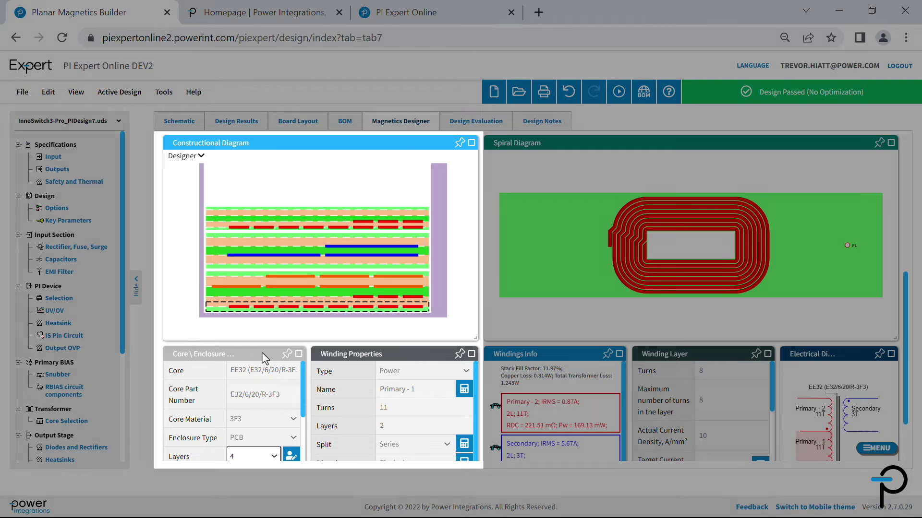
scroll(261, 352, "down", 2)
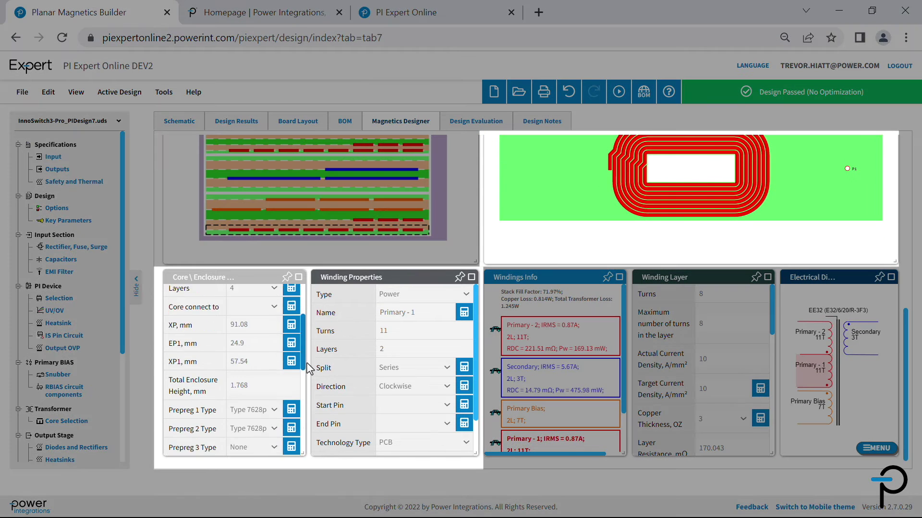
scroll(277, 346, "down", 3)
scroll(277, 325, "down", 3)
scroll(277, 310, "down", 2)
Increase the pin count to two and position P1 at (-37, 0), then P4
left_click(274, 305)
left_click(273, 330)
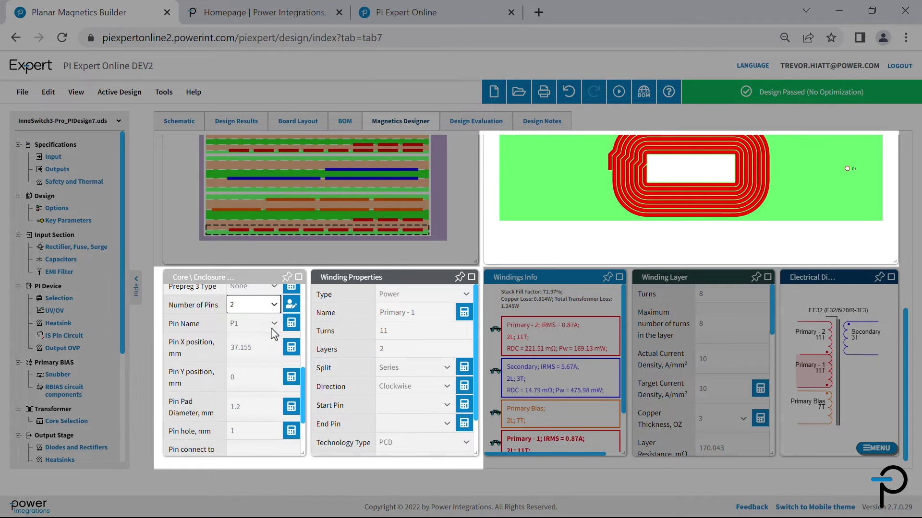
left_click(260, 379)
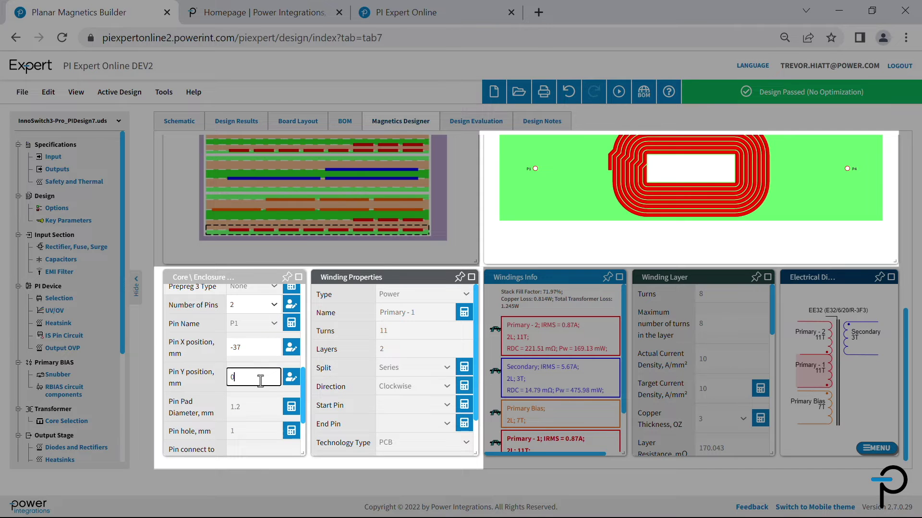
left_click(291, 325)
left_click(266, 349)
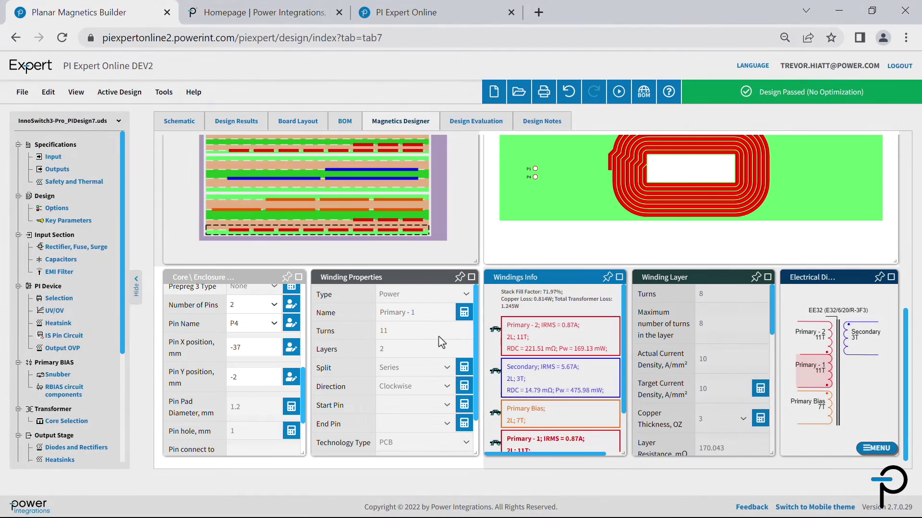
scroll(472, 361, "down", 2)
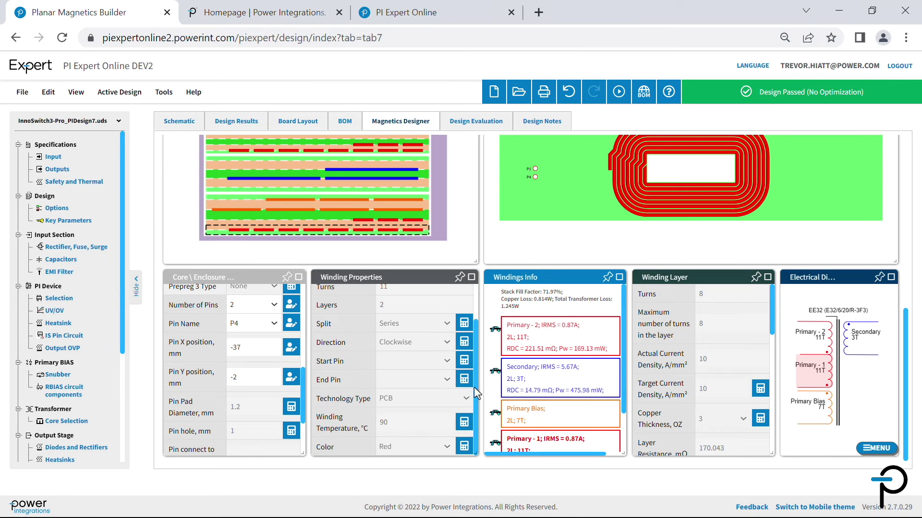
Give Primary-1 15 A/mm² density, pins E1:P1 to E1:P4, and 0.4 turn spacing
left_click(761, 390)
type("15")
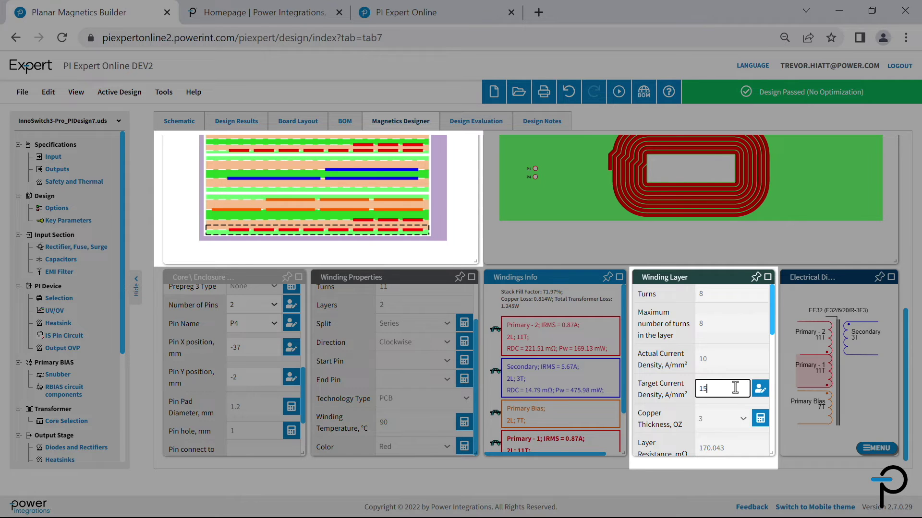
key("Return")
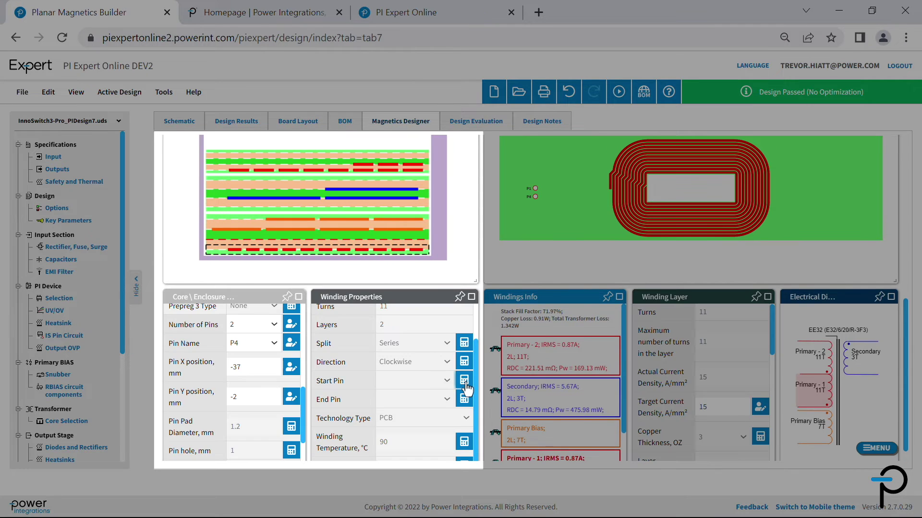
left_click(447, 380)
left_click(392, 403)
left_click(446, 400)
left_click(389, 432)
scroll(768, 391, "down", 3)
left_click_drag(773, 389, 782, 464)
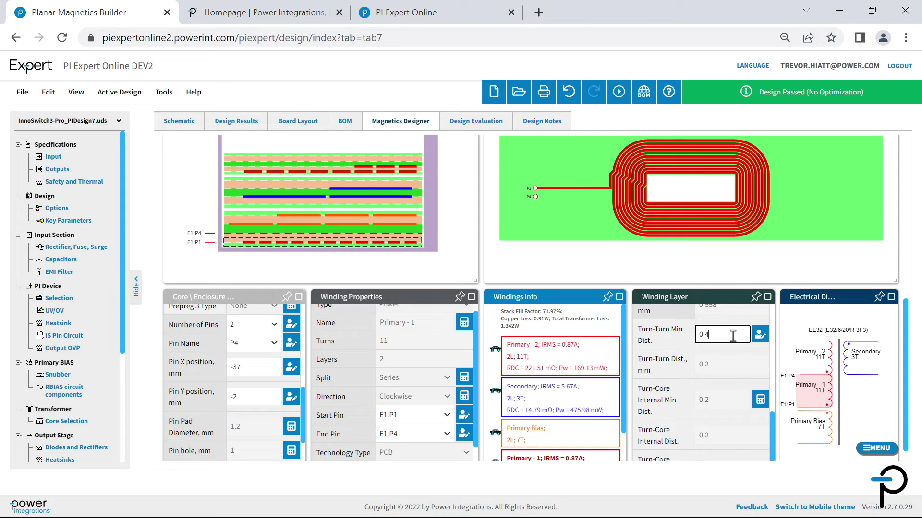
key("Return")
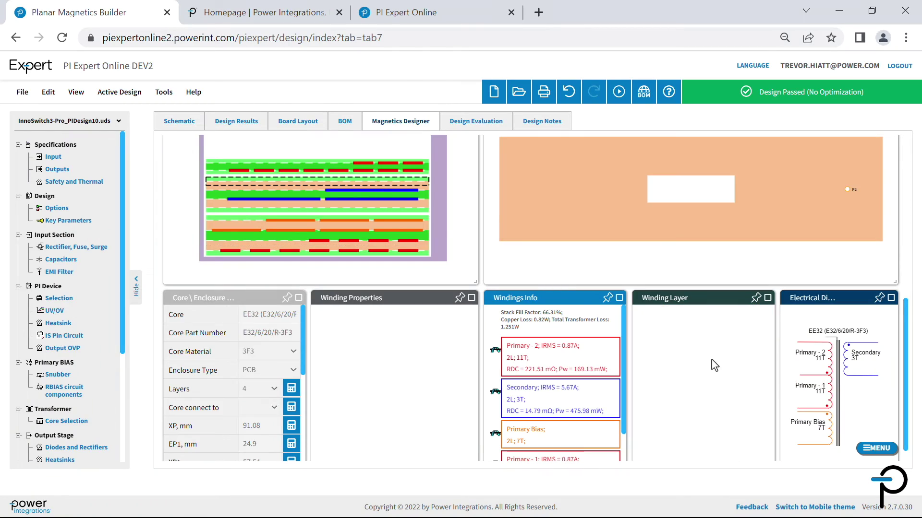
Add a Shield PCB winding via Actions and select the new top layer
left_click(877, 449)
left_click(765, 440)
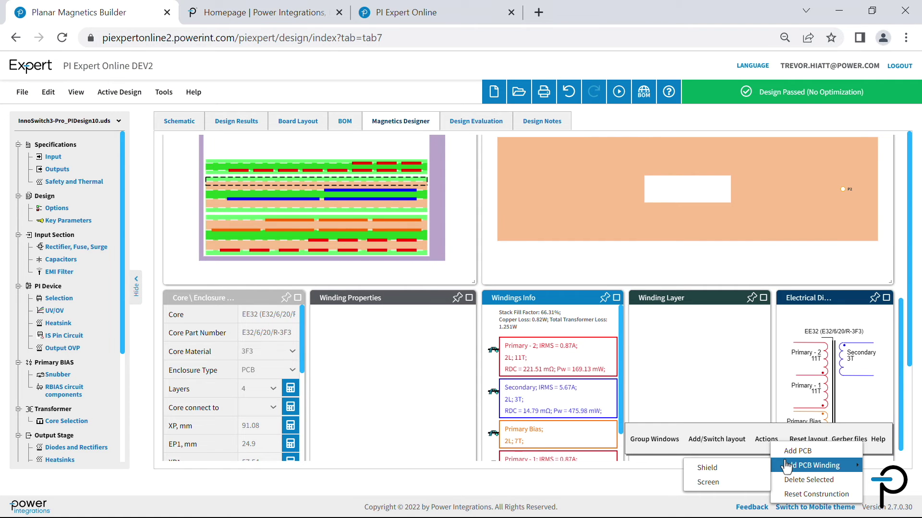
left_click(762, 468)
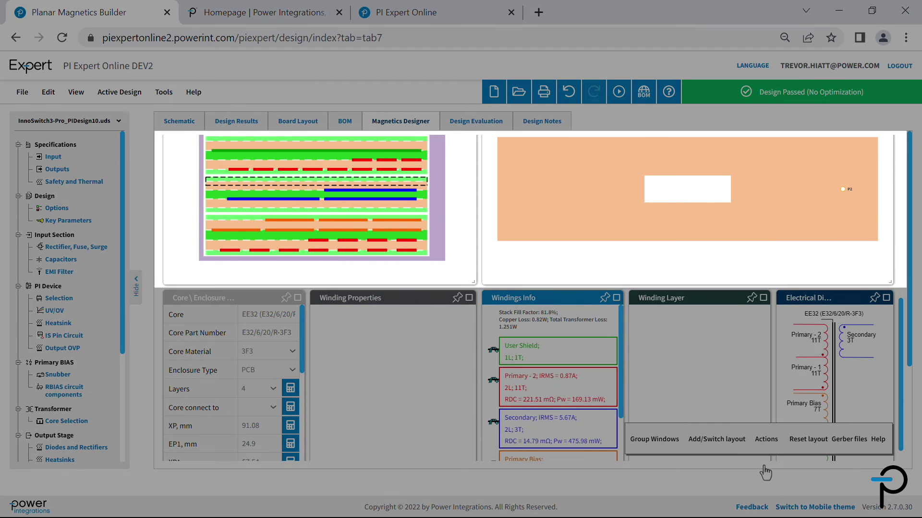
left_click(364, 150)
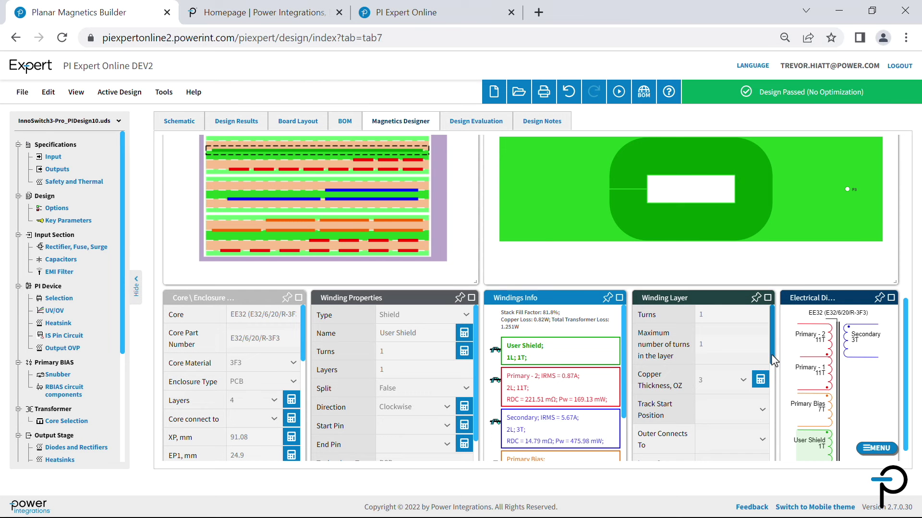
mouse_move(771, 317)
left_mouse_down()
mouse_move(771, 385)
mouse_move(764, 339)
left_mouse_up()
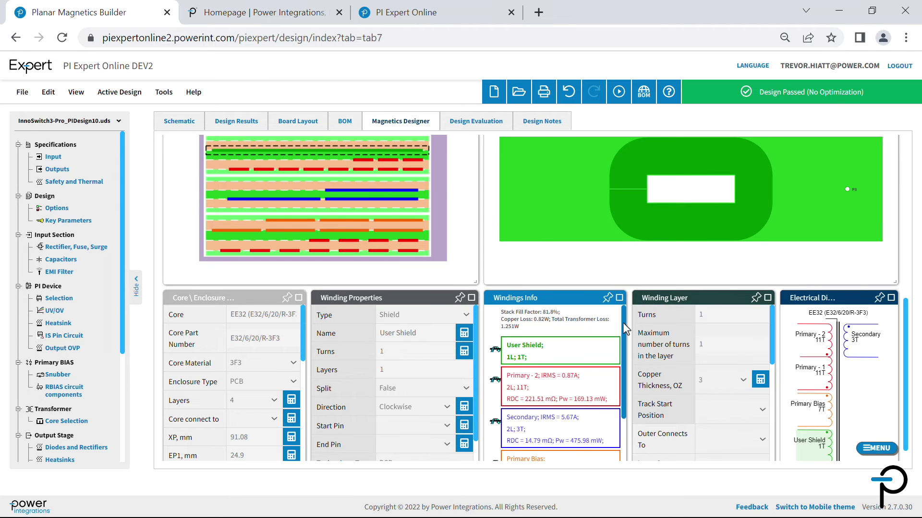
scroll(555, 358, "down", 3)
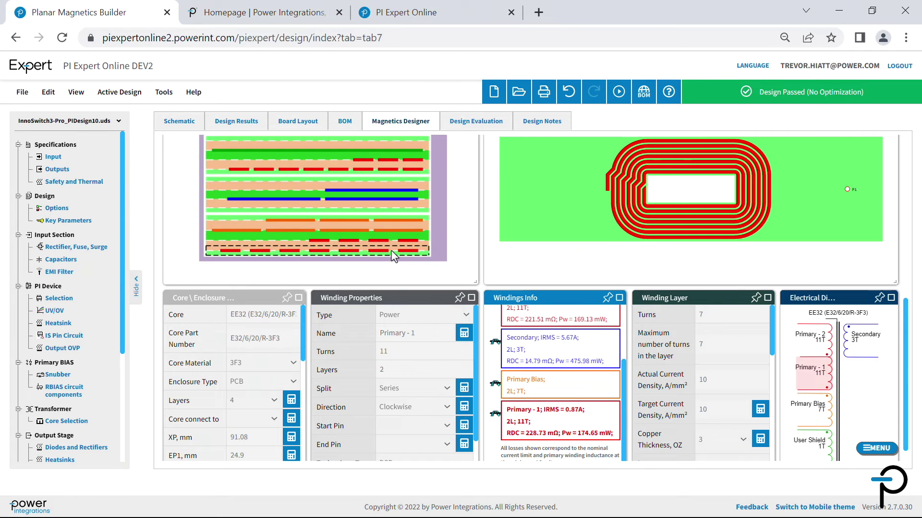